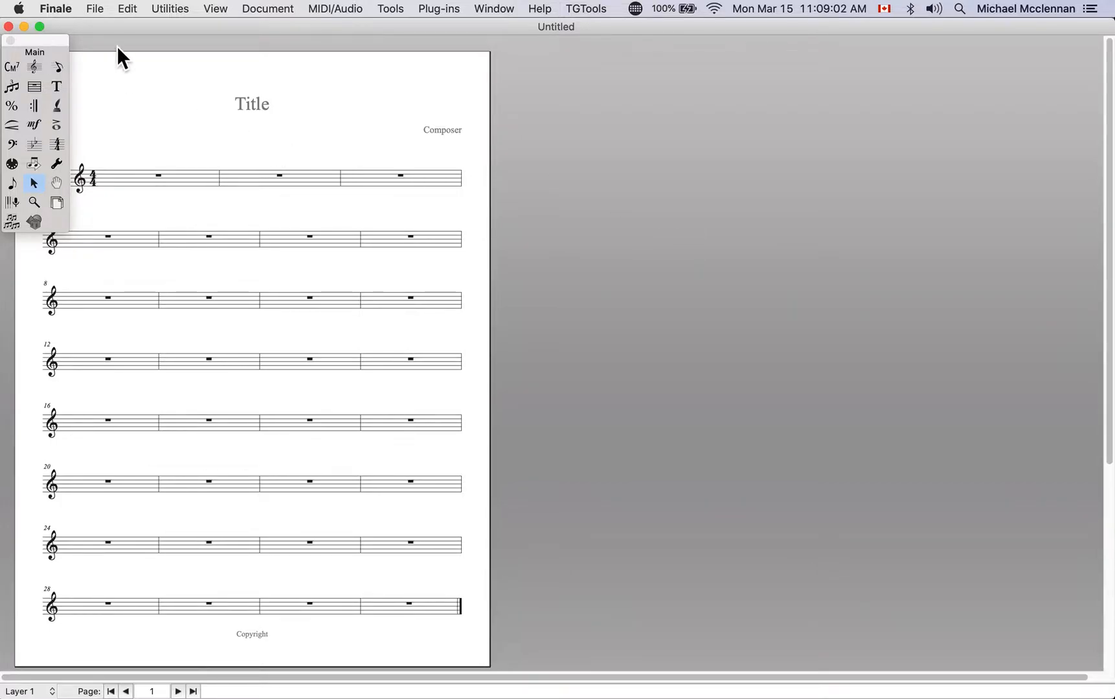
- Load the "Incipt Smart Shapes" library into the untitled score
click(95, 8)
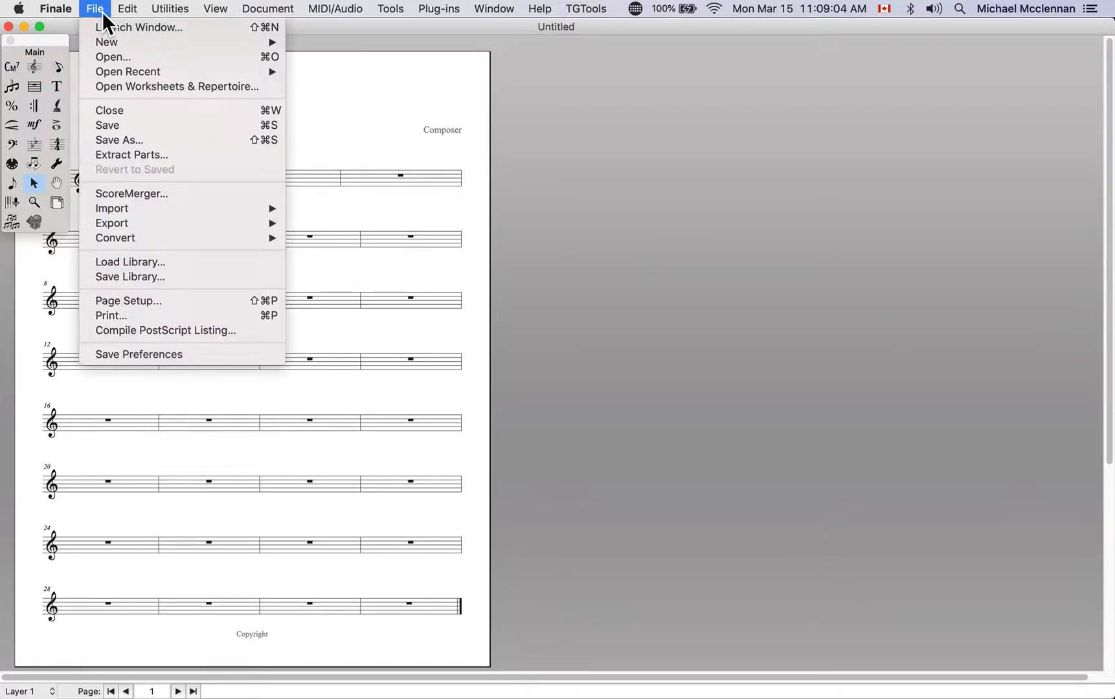
click(518, 136)
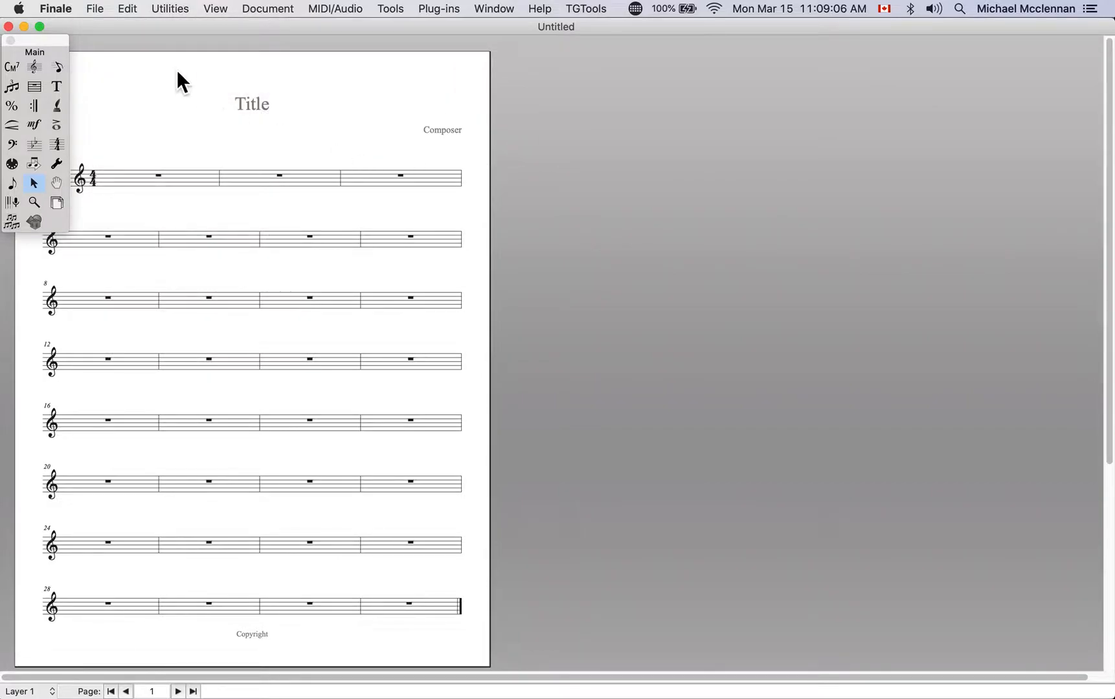
click(96, 10)
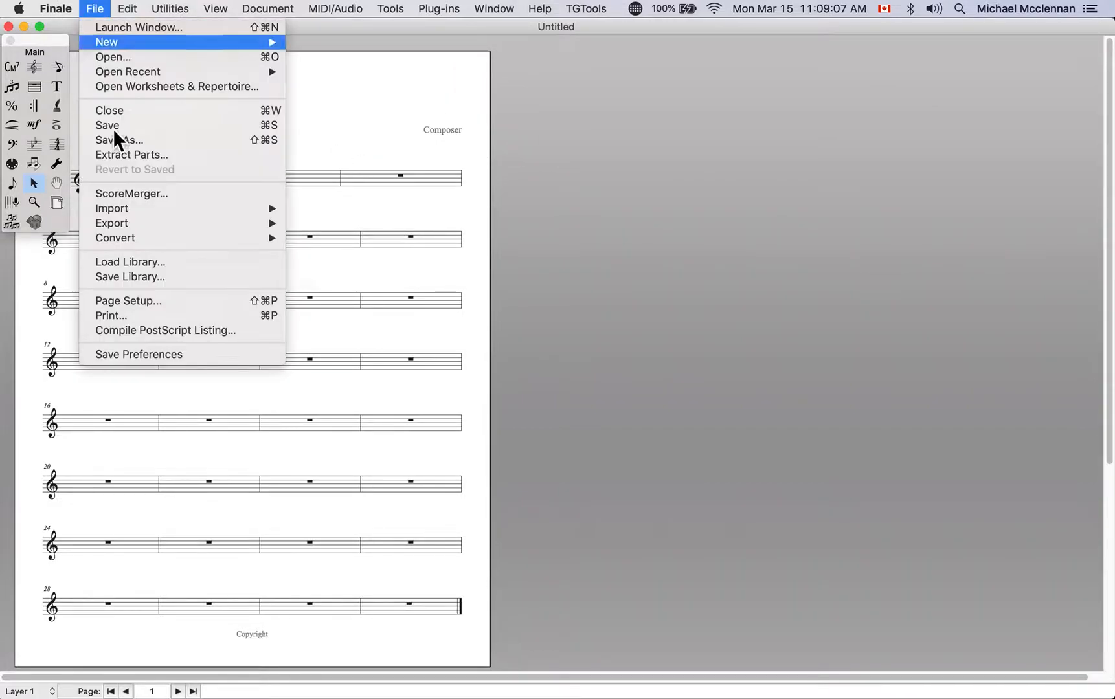
click(189, 269)
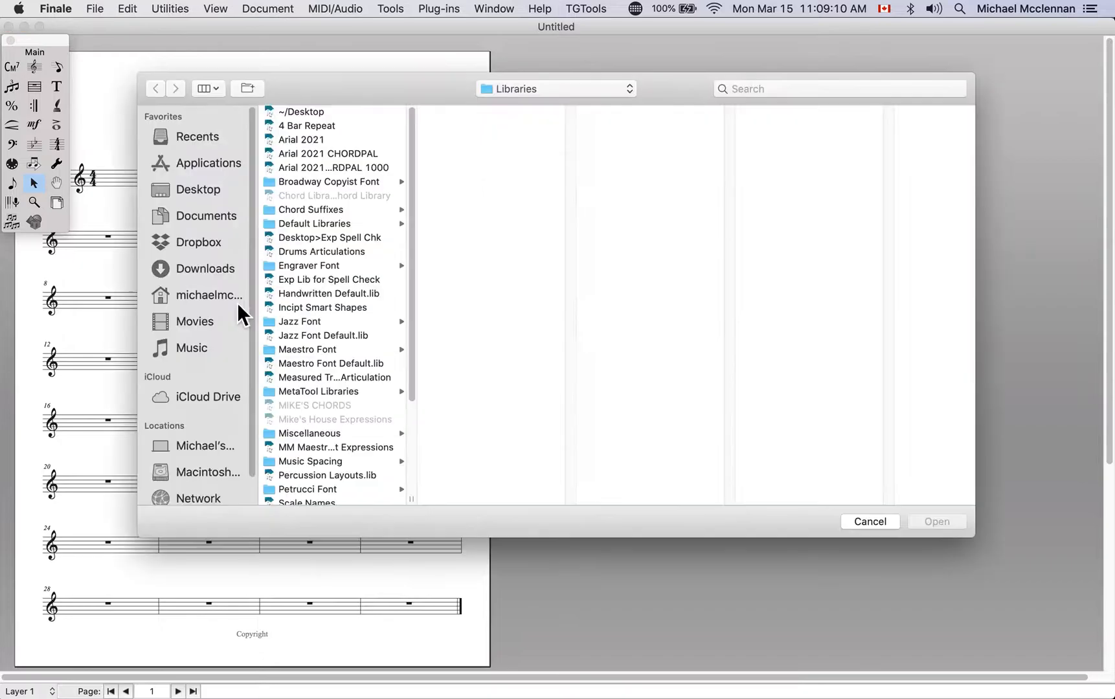
double_click(323, 308)
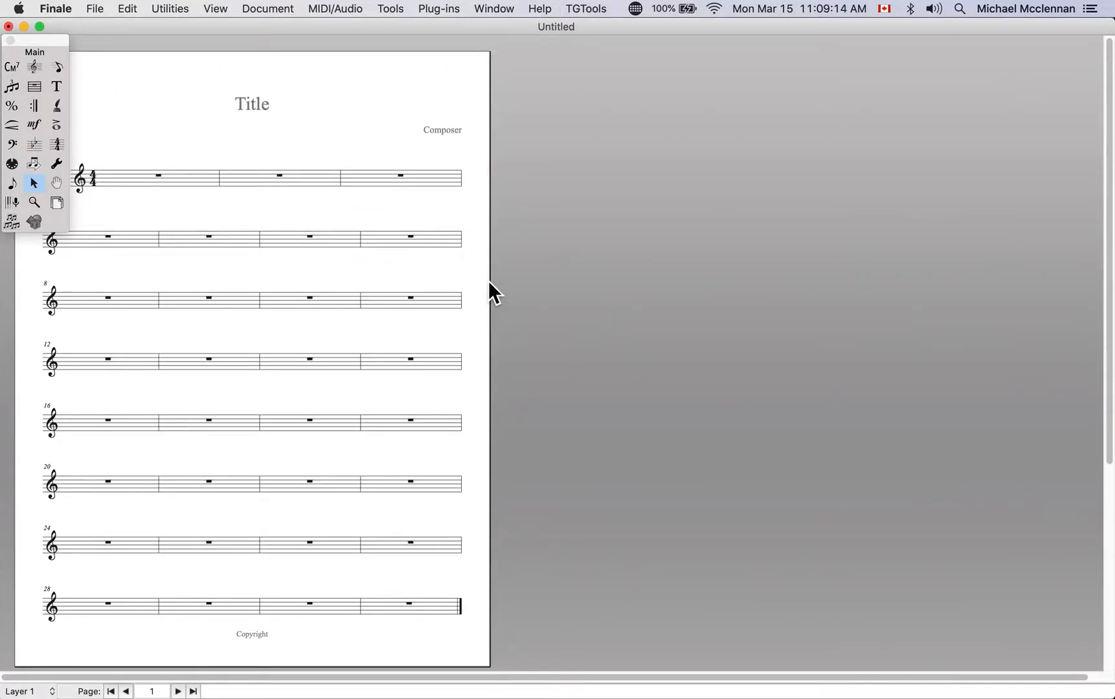
- Activate the Smart Shape tool and examine the custom lines available through Smart Shape Options, including the loaded incipits, without changing the settings
key(s)
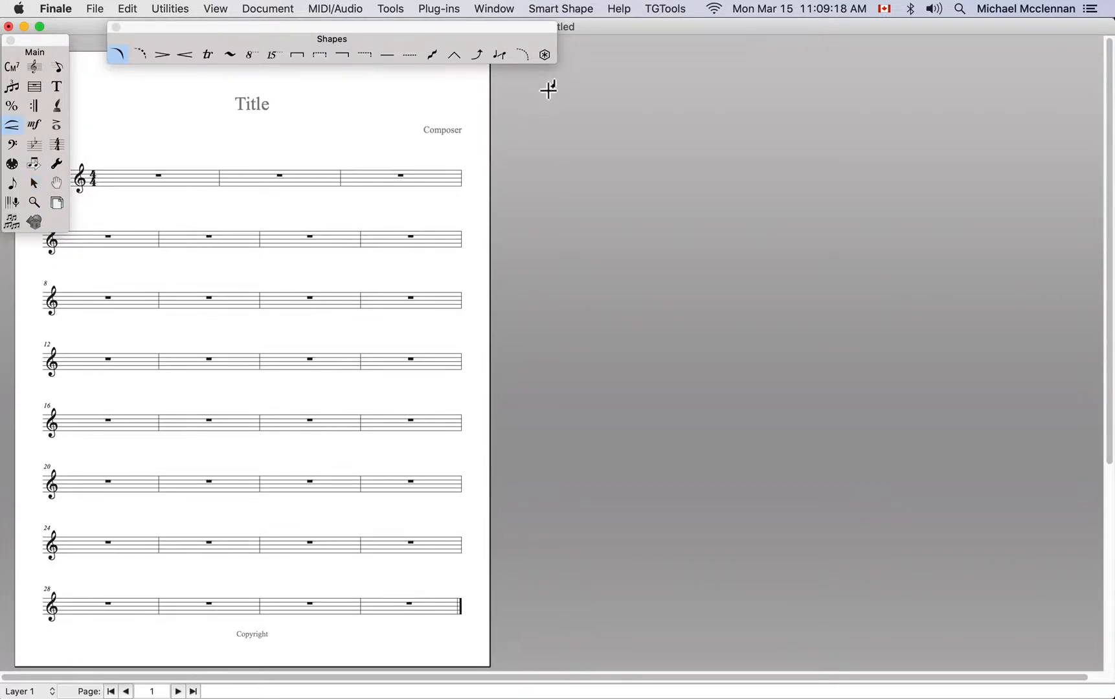
click(553, 11)
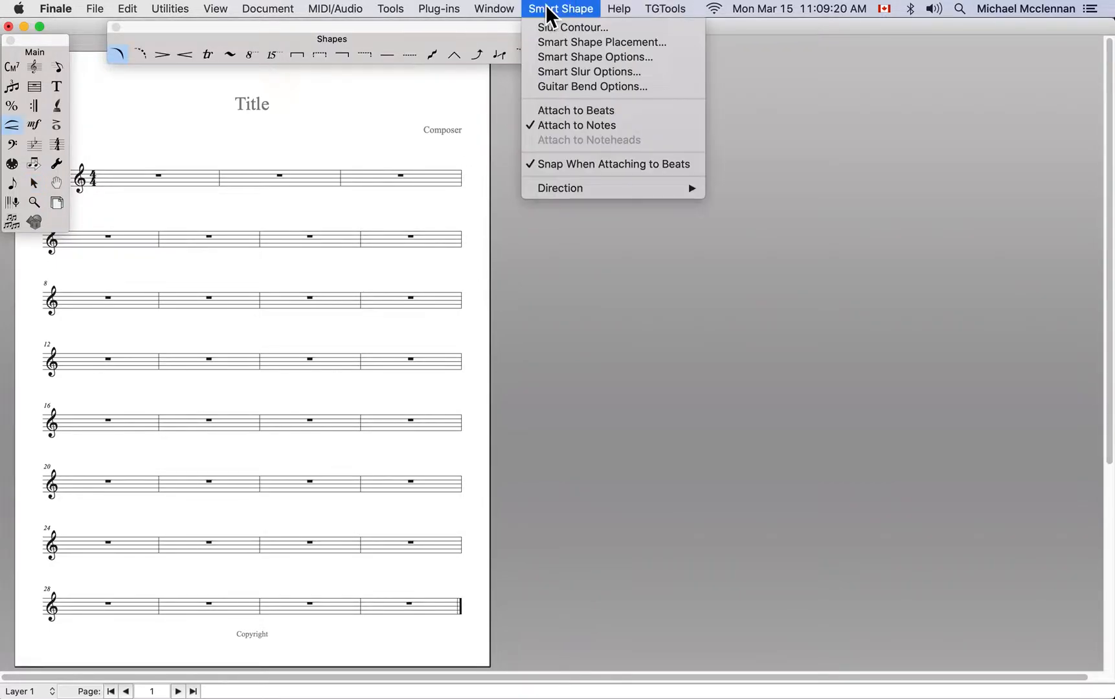
click(639, 58)
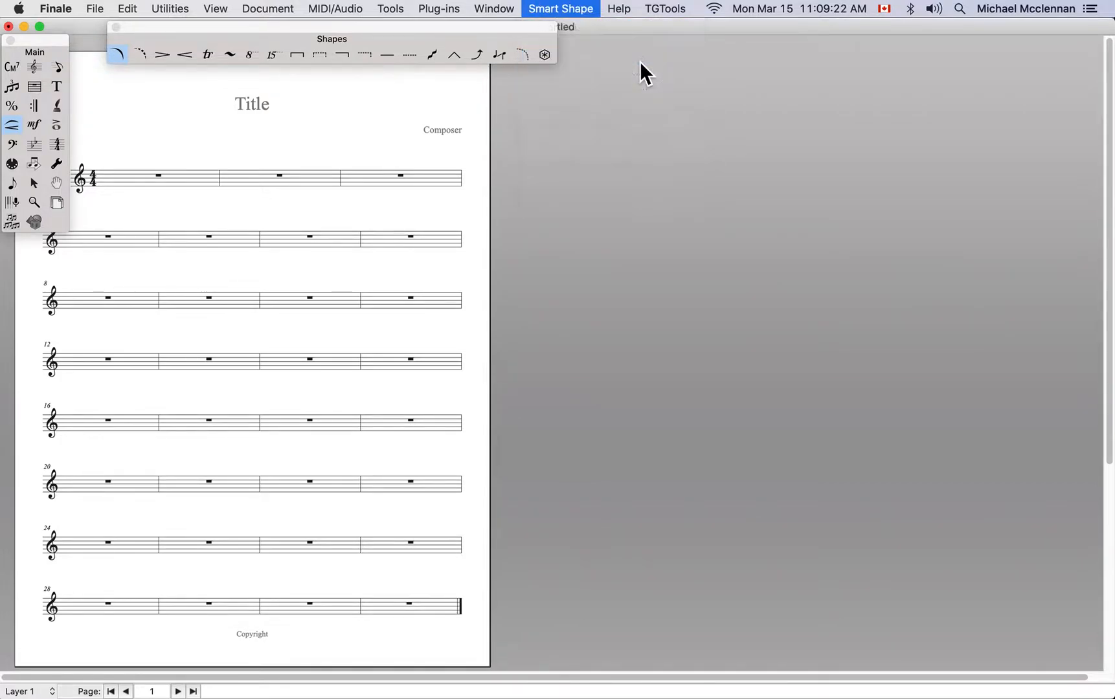
click(507, 218)
click(505, 242)
click(612, 214)
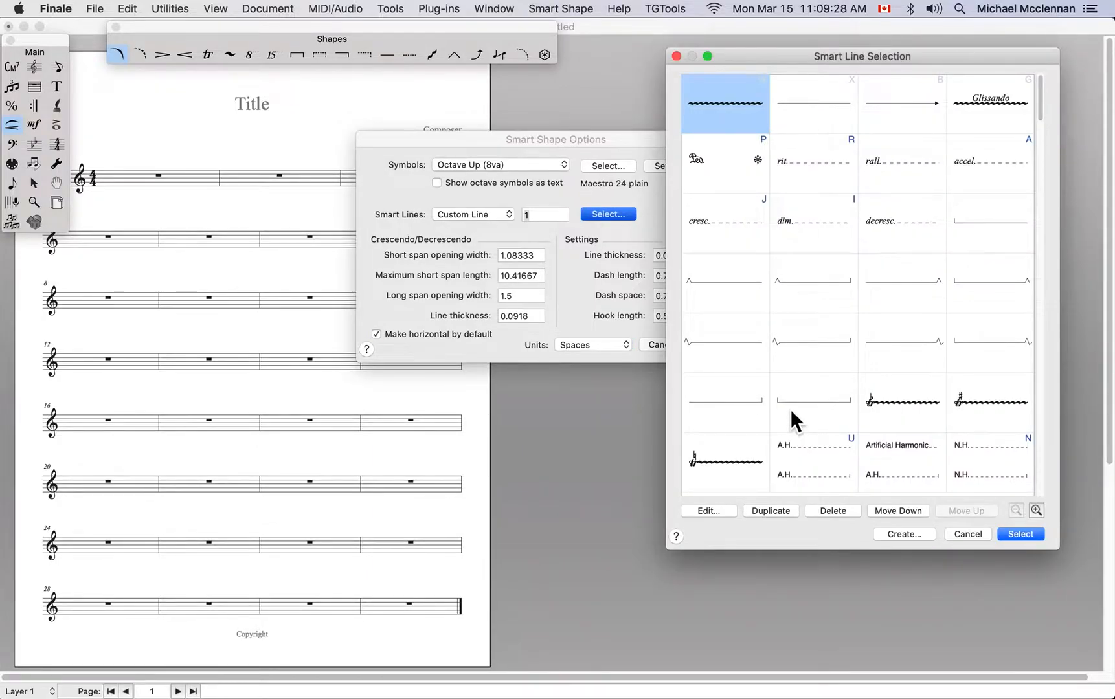
scroll(793, 406, down, 10)
scroll(802, 399, down, 1)
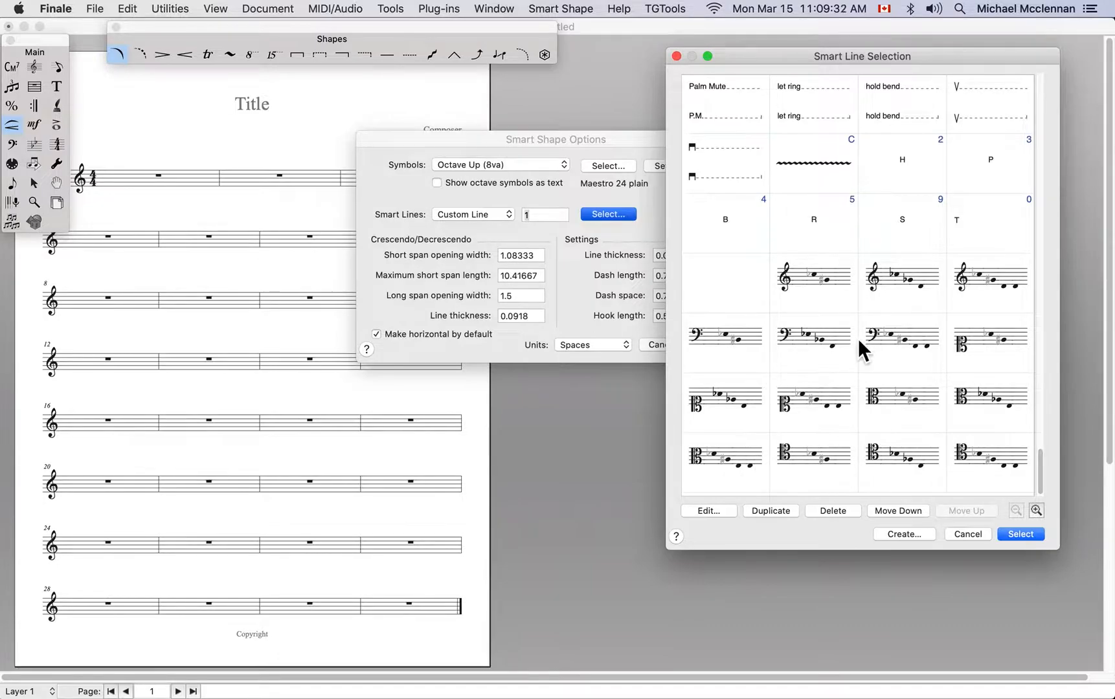
click(746, 299)
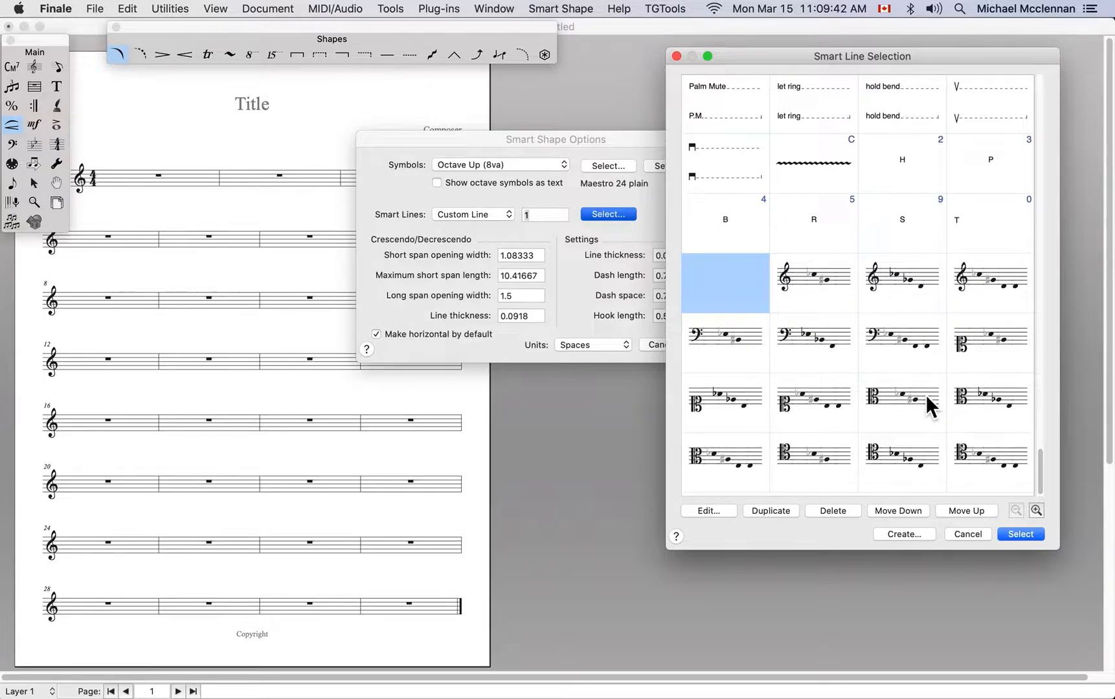
click(967, 534)
click(676, 348)
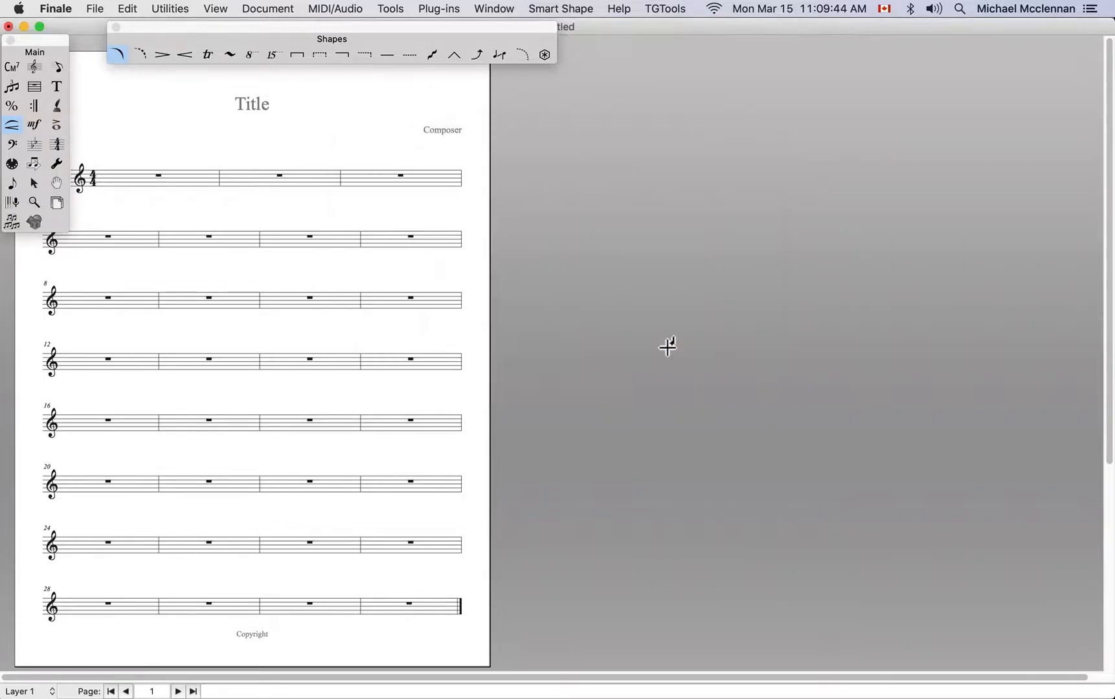
- Place the two-note bass clef incipit custom line above the first measure of the score
click(547, 59)
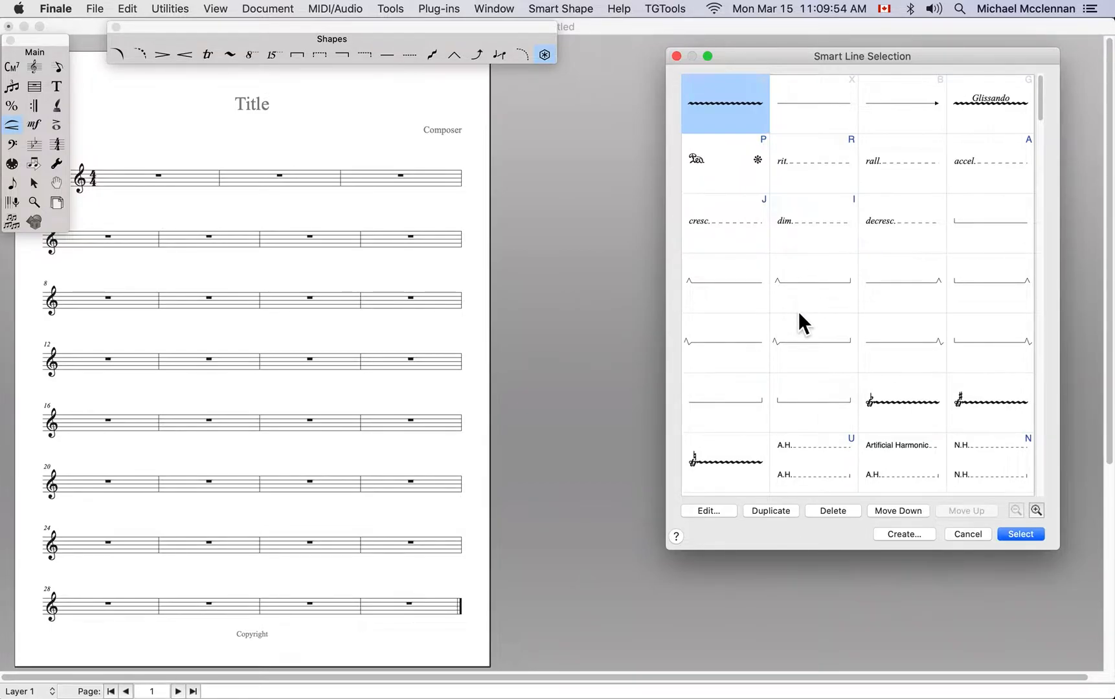
scroll(798, 311, down, 8)
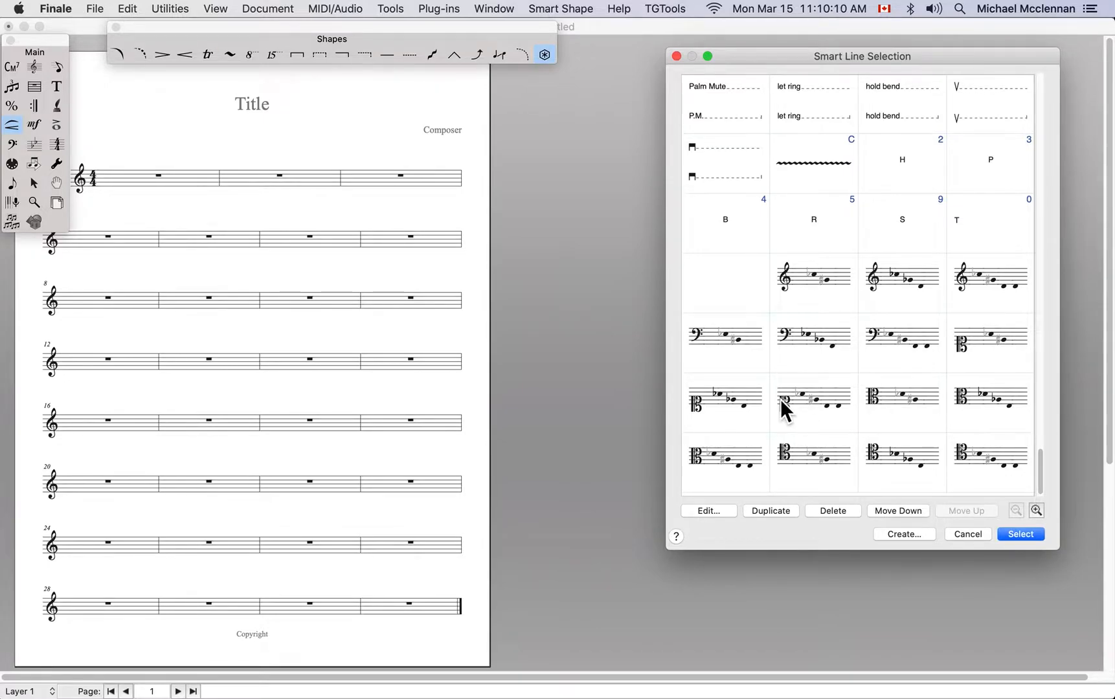
click(731, 348)
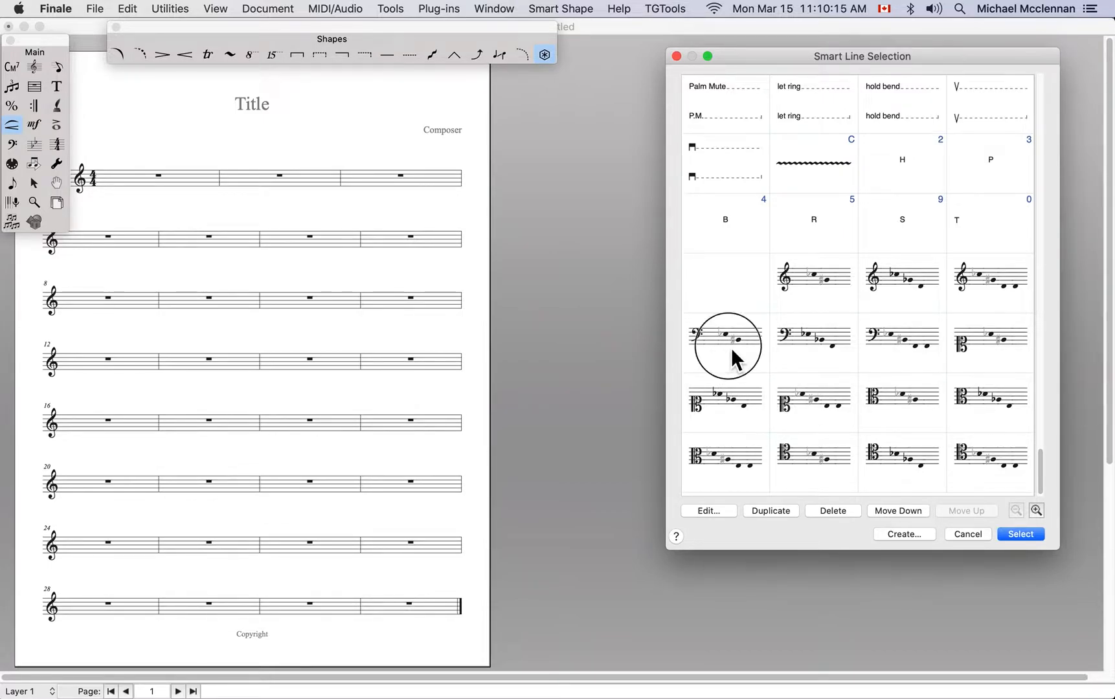
click(1028, 538)
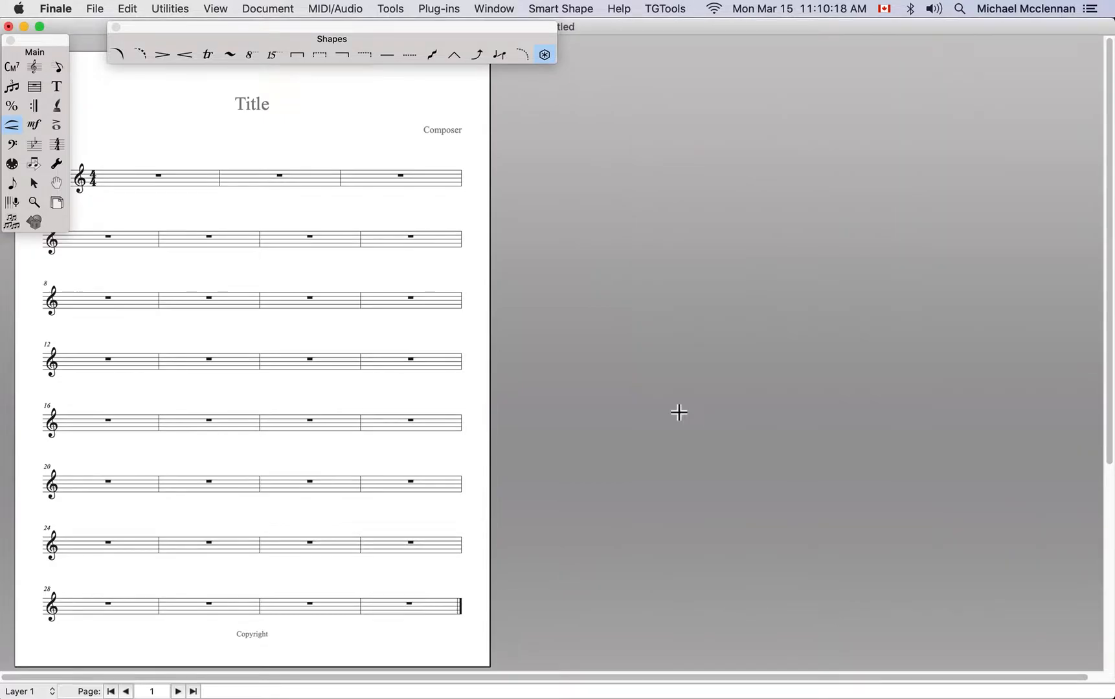
key(super+1)
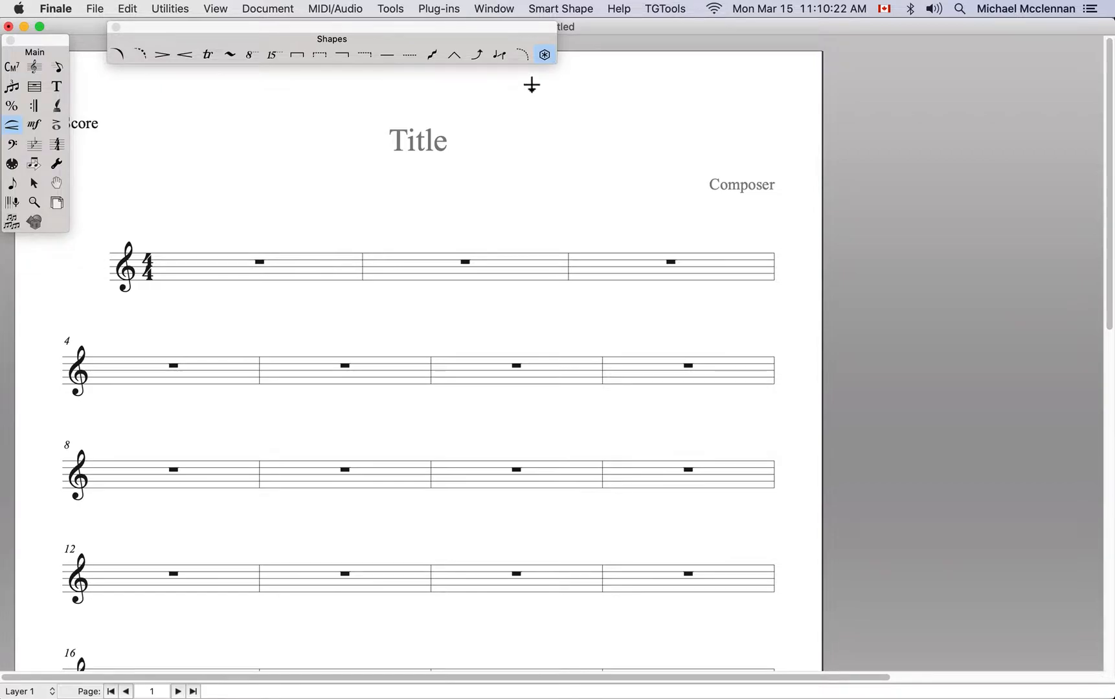
drag(166, 231, 292, 234)
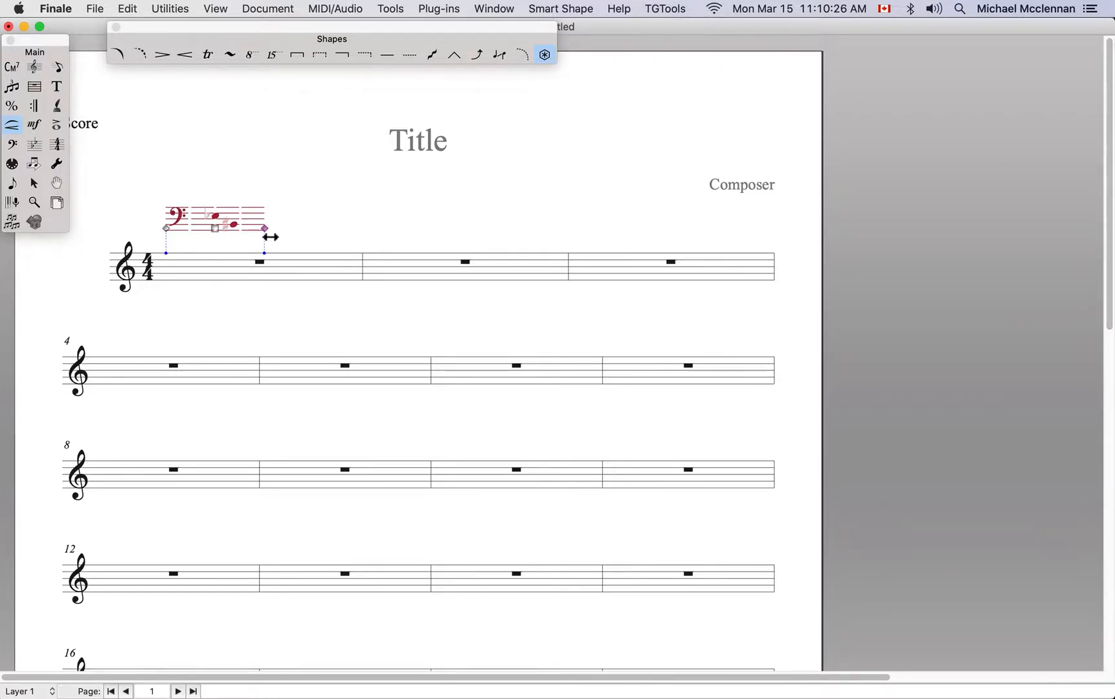
- Shorten the bass clef incipit until its staff lines join without gaps, and reposition it slightly lower and further left above the first measure
drag(100, 142, 547, 393)
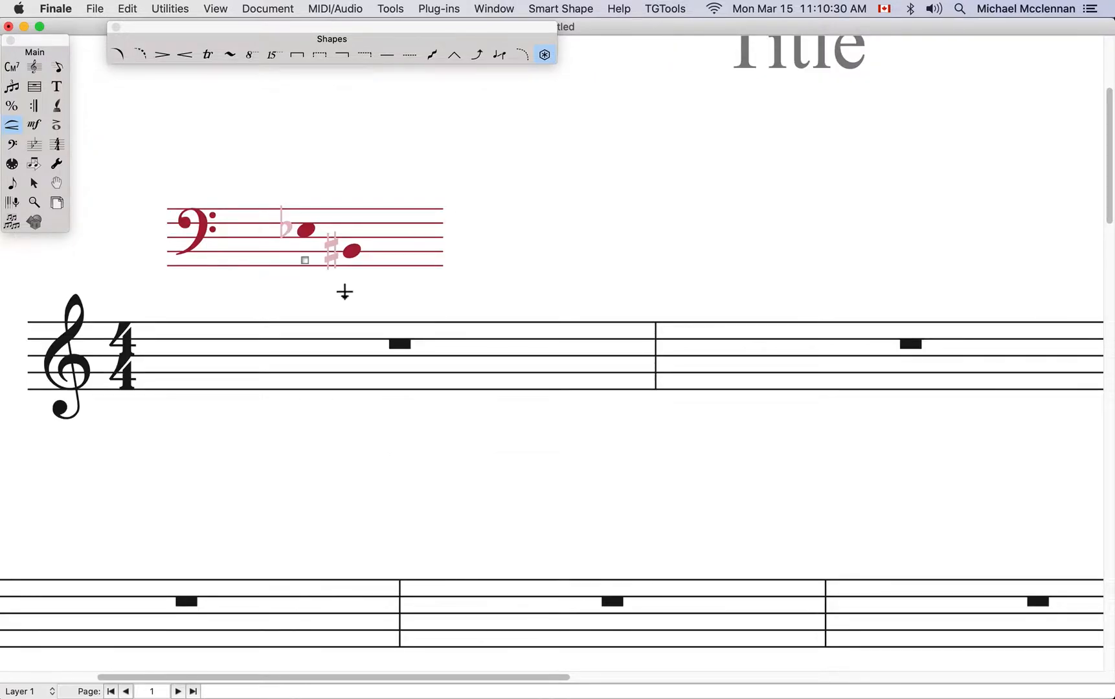
click(311, 266)
click(447, 264)
drag(446, 264, 415, 264)
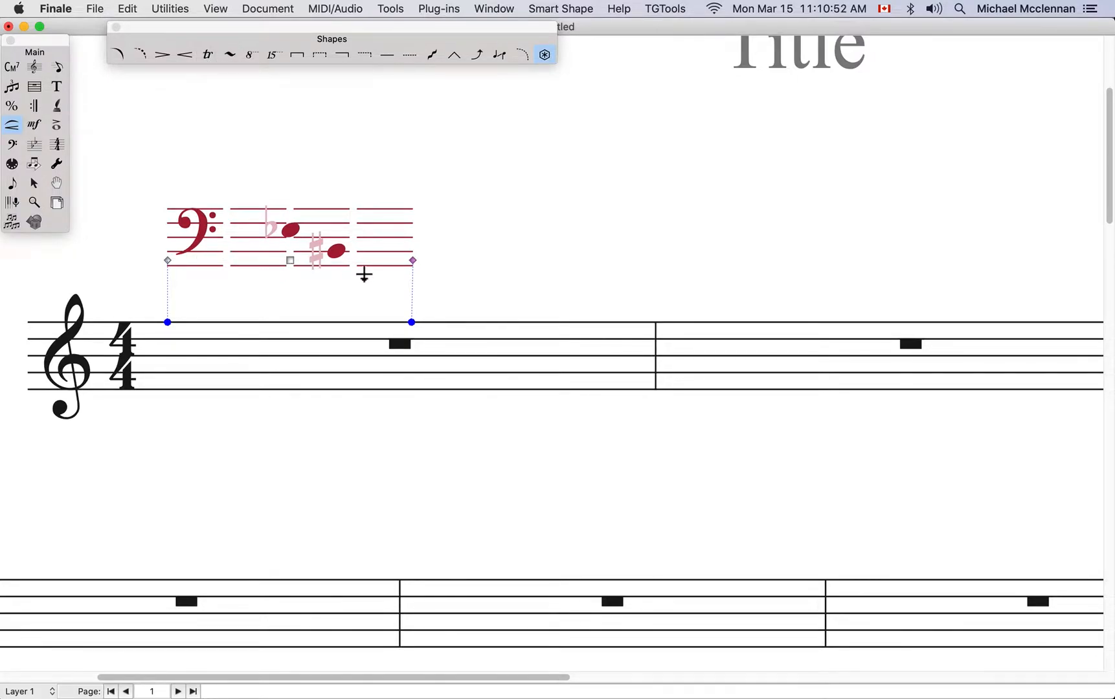
drag(414, 262, 339, 261)
click(413, 302)
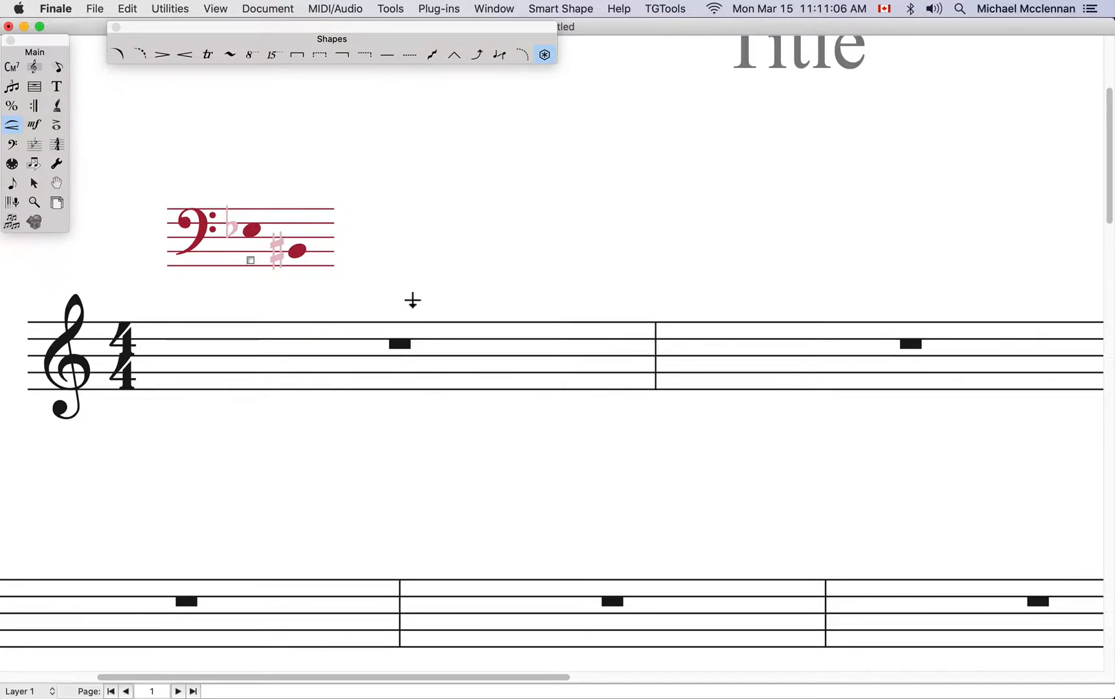
mouse_move(251, 260)
mouse_down()
mouse_move(243, 459)
mouse_move(370, 310)
mouse_move(524, 263)
mouse_move(173, 272)
mouse_move(125, 311)
mouse_move(139, 386)
mouse_move(160, 152)
mouse_move(153, 106)
mouse_move(221, 301)
mouse_move(235, 272)
mouse_up()
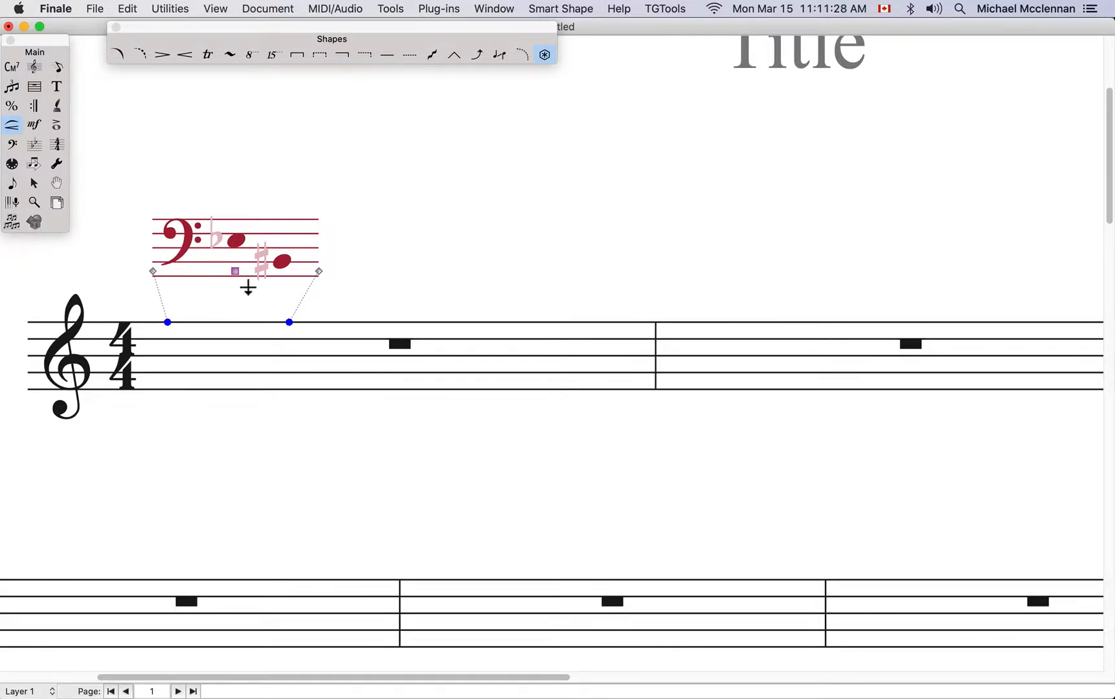
- Edit the bass clef incipit's Center Full text to remove the Hidden style from the flat before the first note
double_click(548, 56)
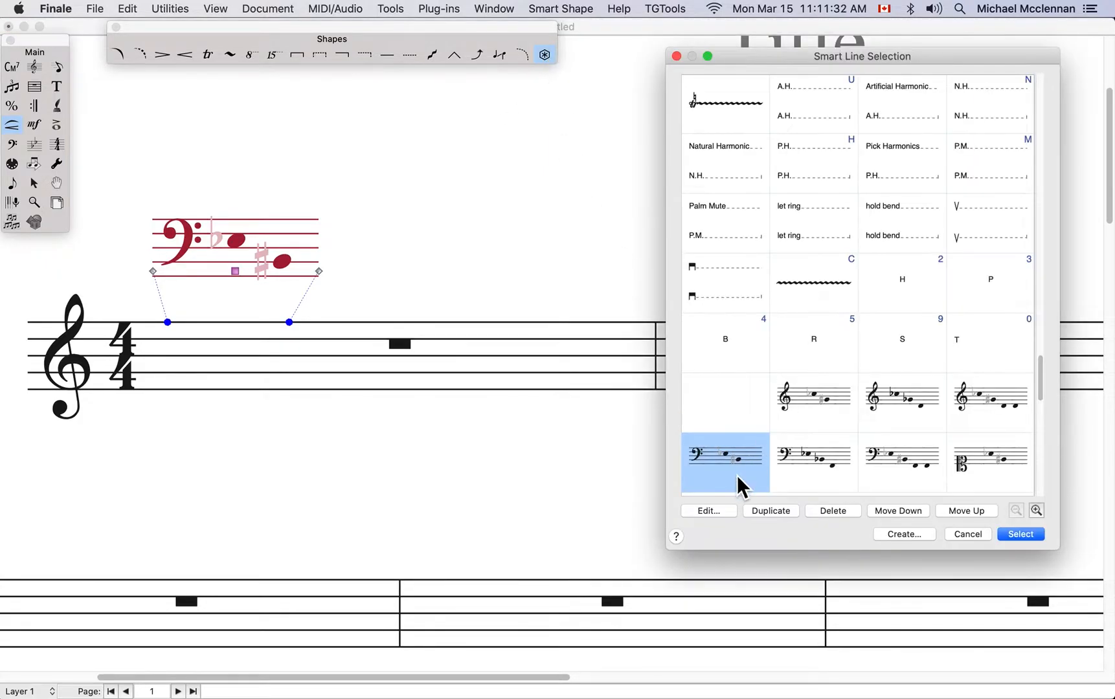
click(708, 510)
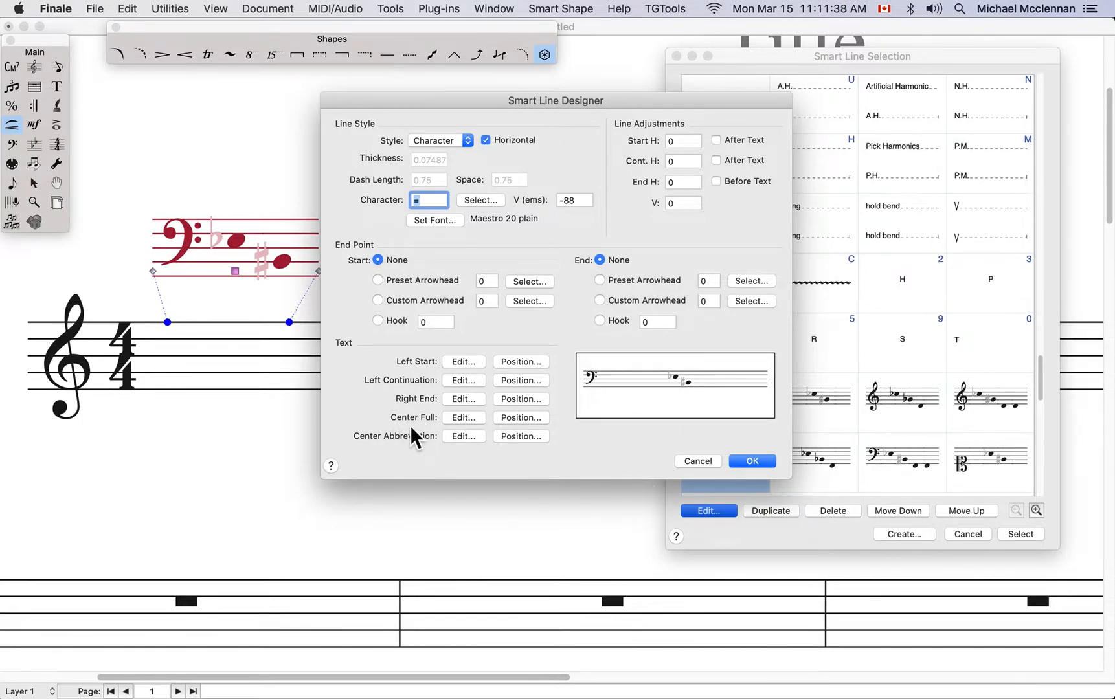
click(466, 418)
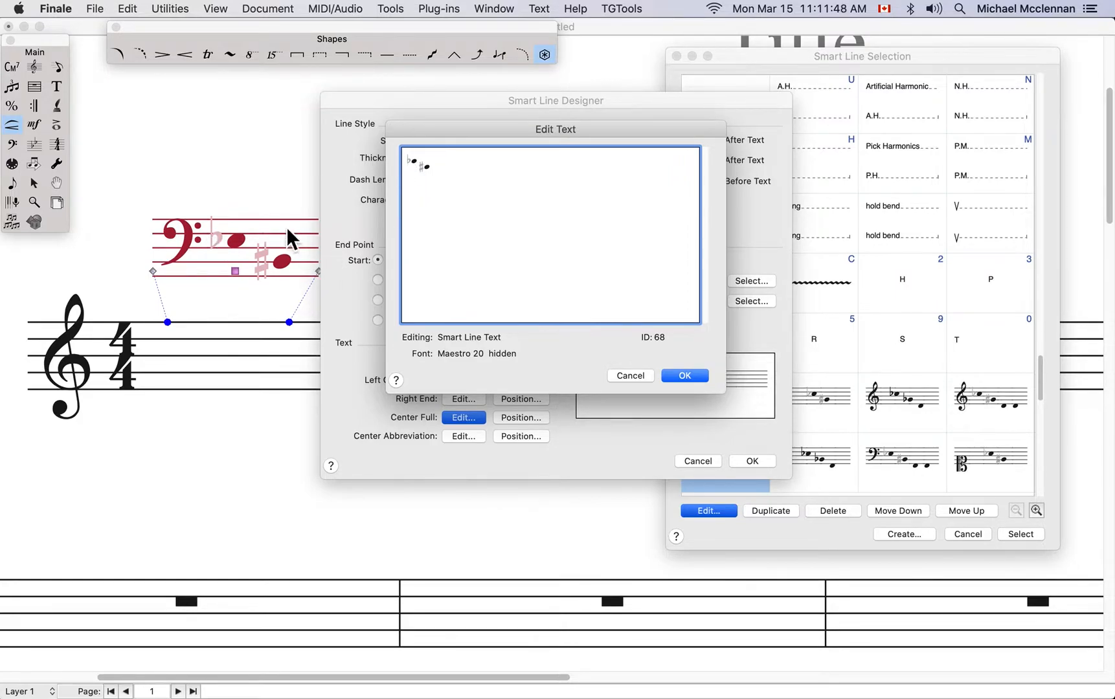
drag(418, 172, 409, 162)
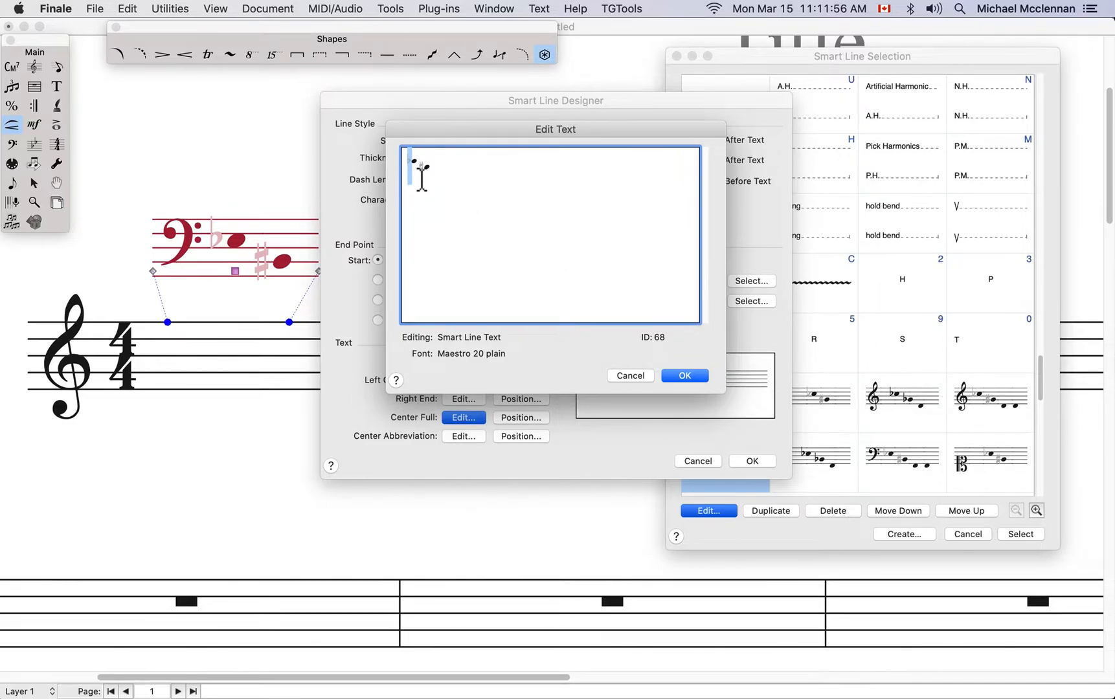
click(543, 11)
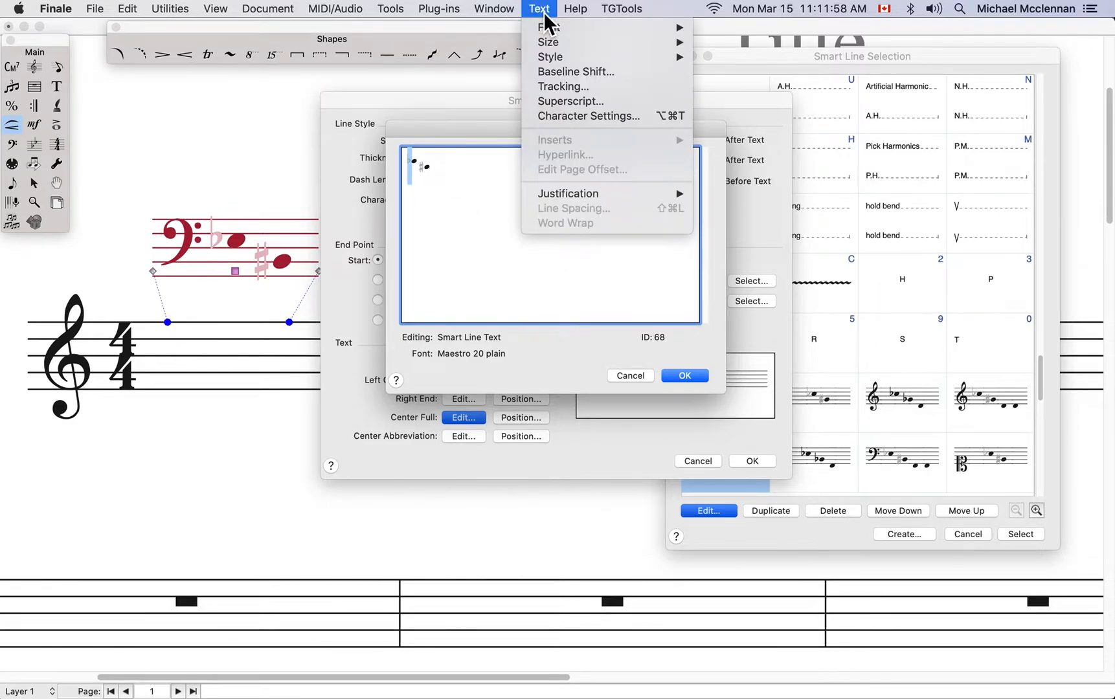
mouse_move(571, 57)
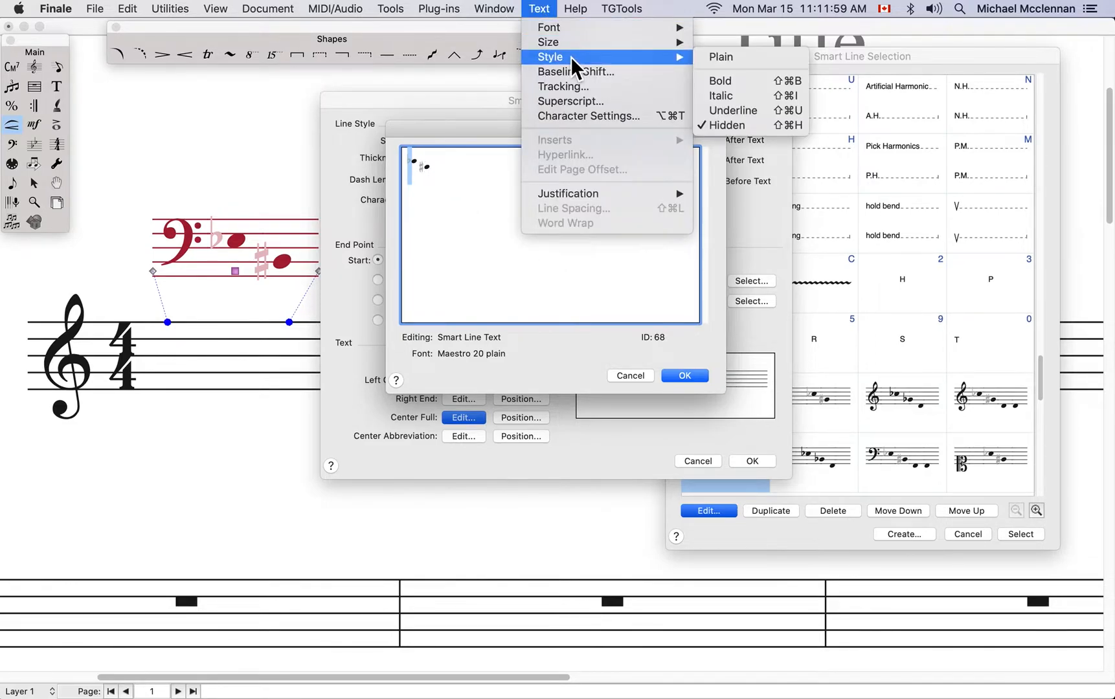
click(729, 127)
click(684, 376)
key(Return)
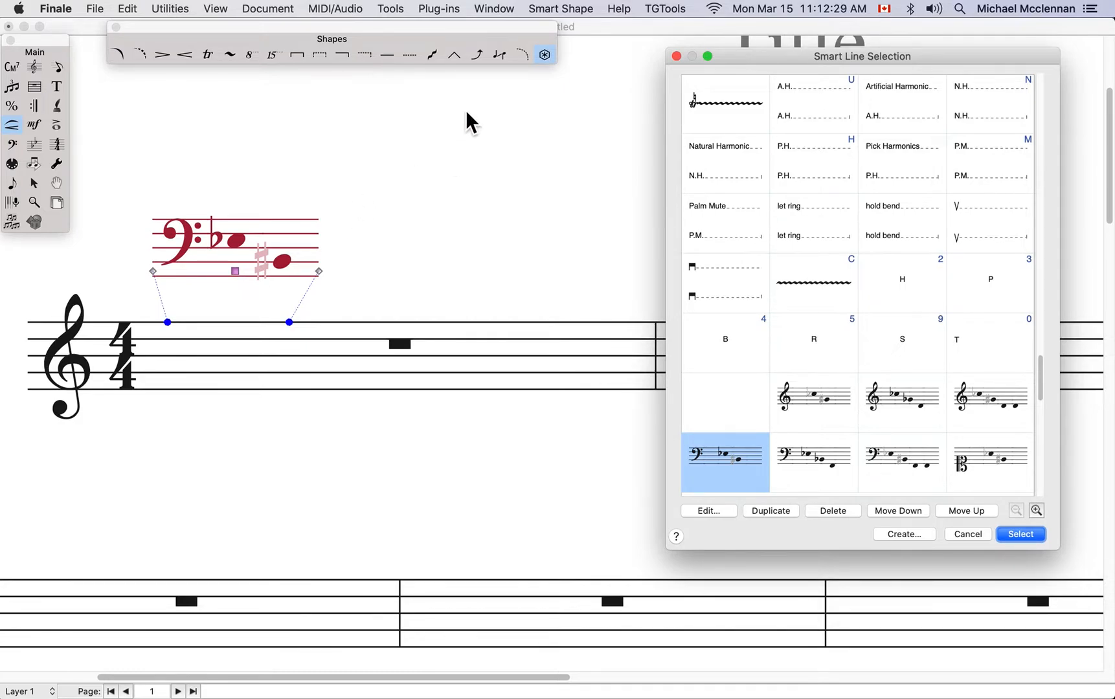
- Reopen the bass clef incipit's Center Full text and apply the Hidden style to the flat before the first note
click(708, 511)
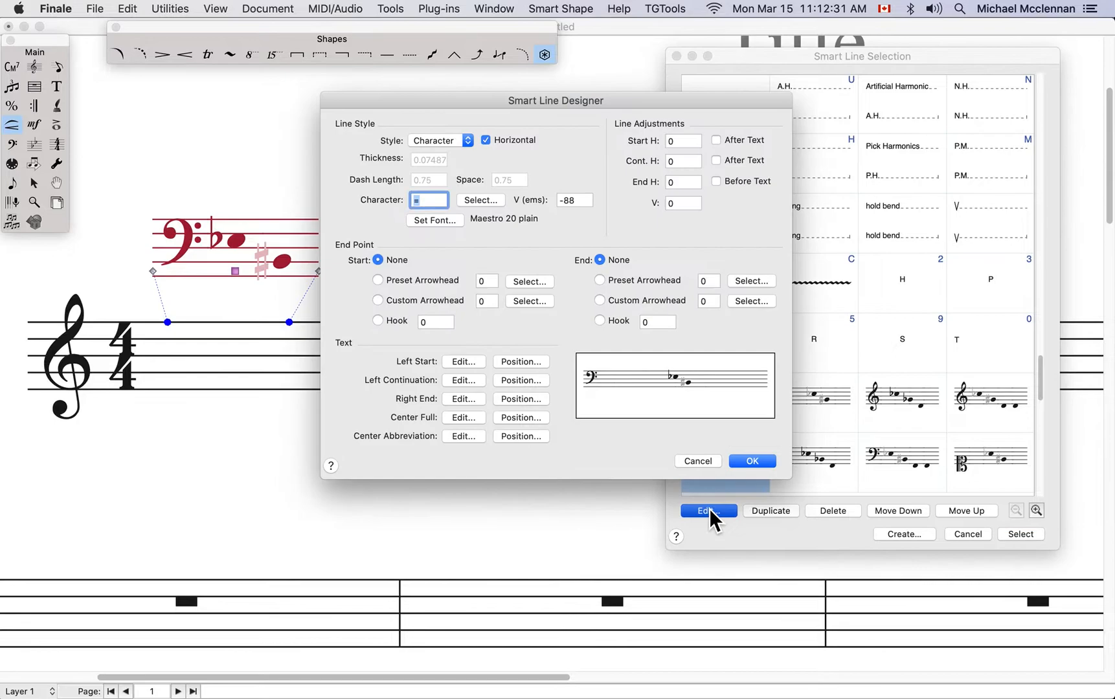
click(459, 418)
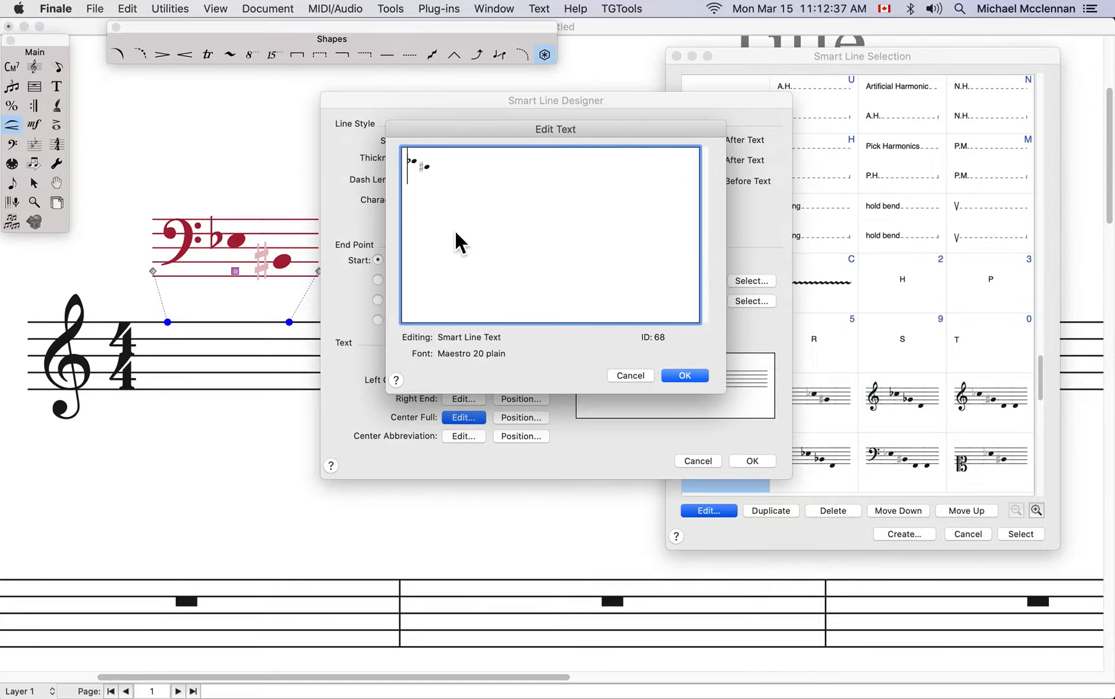
click(419, 166)
click(413, 172)
key(shift+Left)
key(super+shift+h)
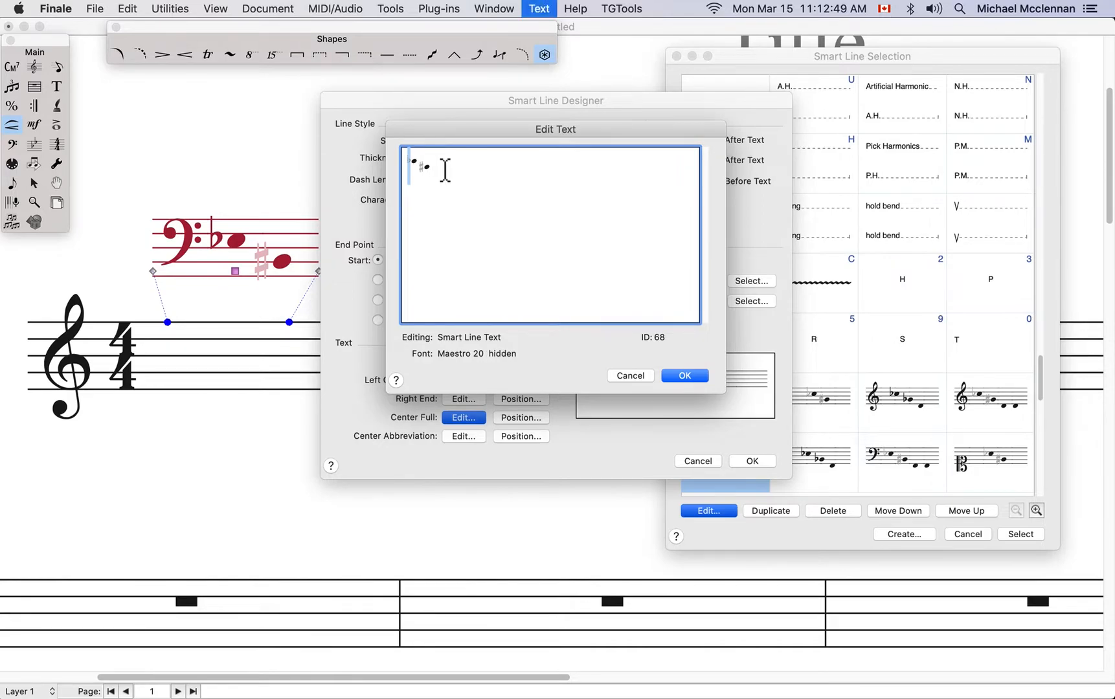
click(543, 9)
mouse_move(563, 58)
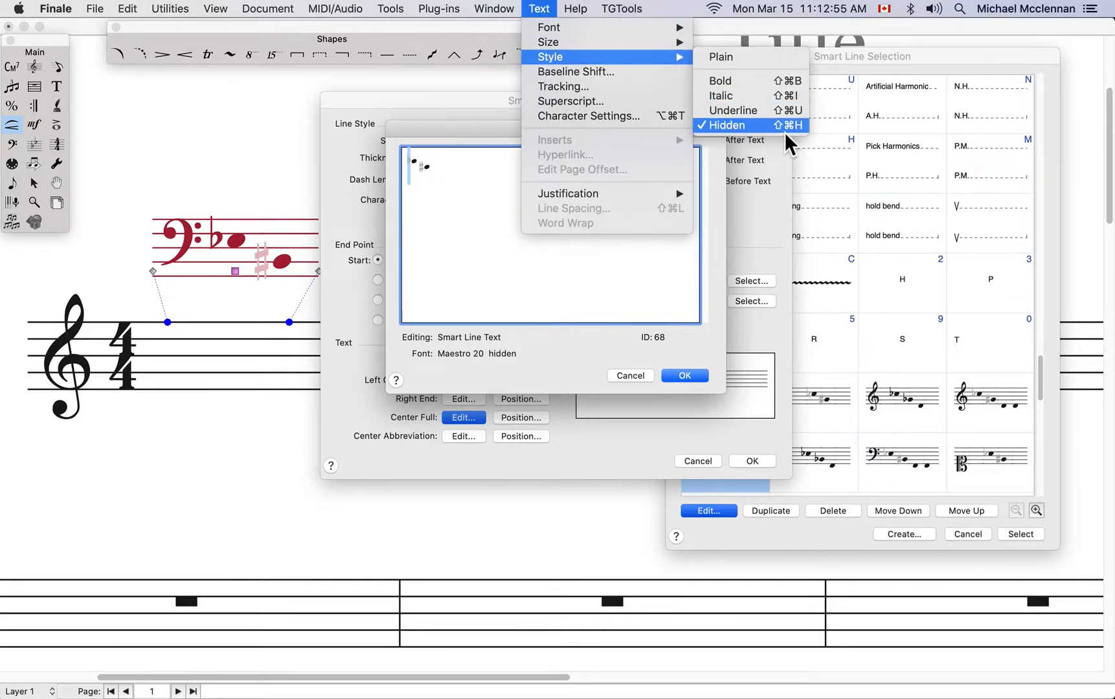
click(434, 225)
click(451, 172)
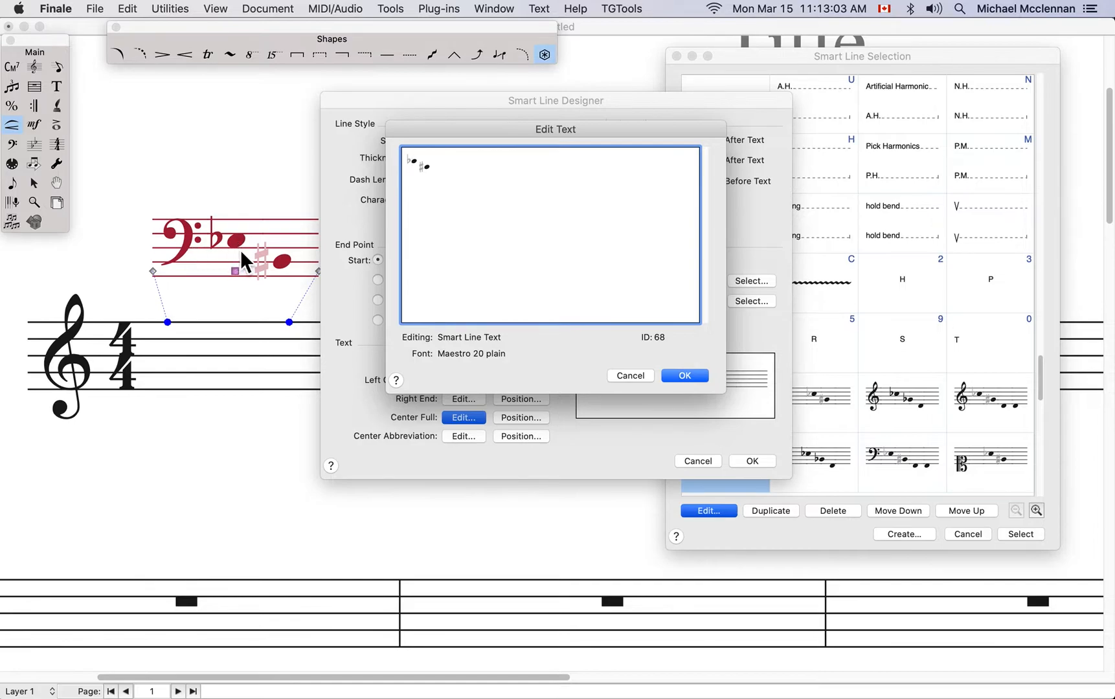
- Toggle the Hidden style of the first note's flat in the incipit text off and on
click(423, 171)
key(shift+Left)
key(super+shift+h)
key(super+shift+h)
- Set the baseline shift of the first note and its flat to 2.7s in the bass clef incipit's Center Full text
click(478, 174)
drag(419, 165, 406, 162)
click(538, 10)
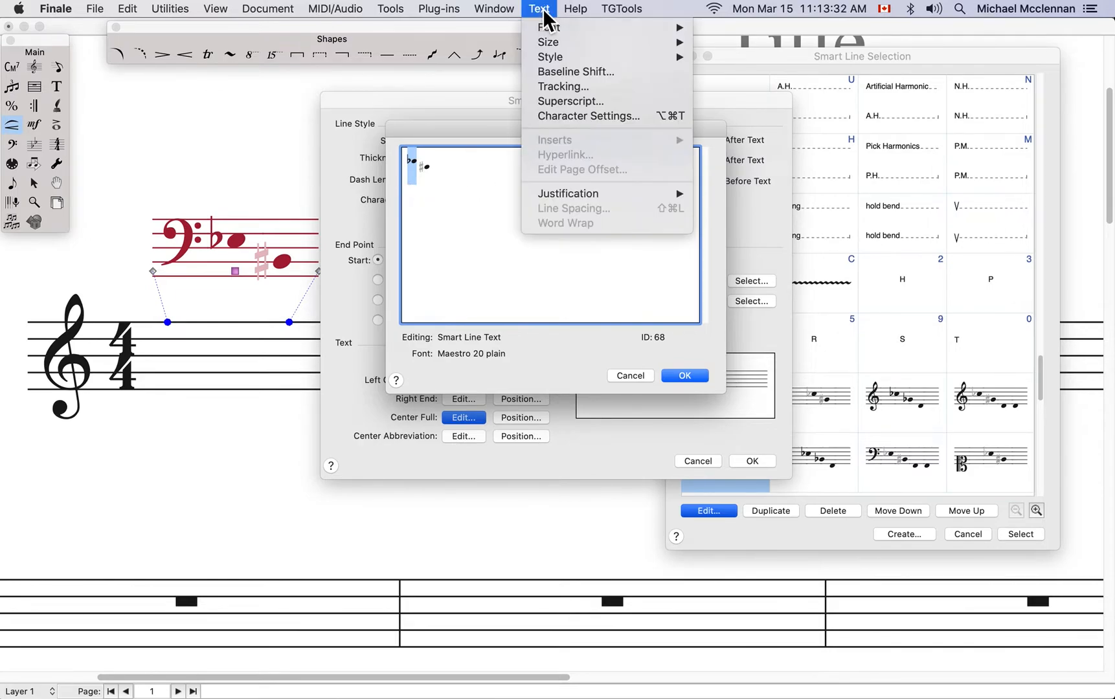
click(574, 72)
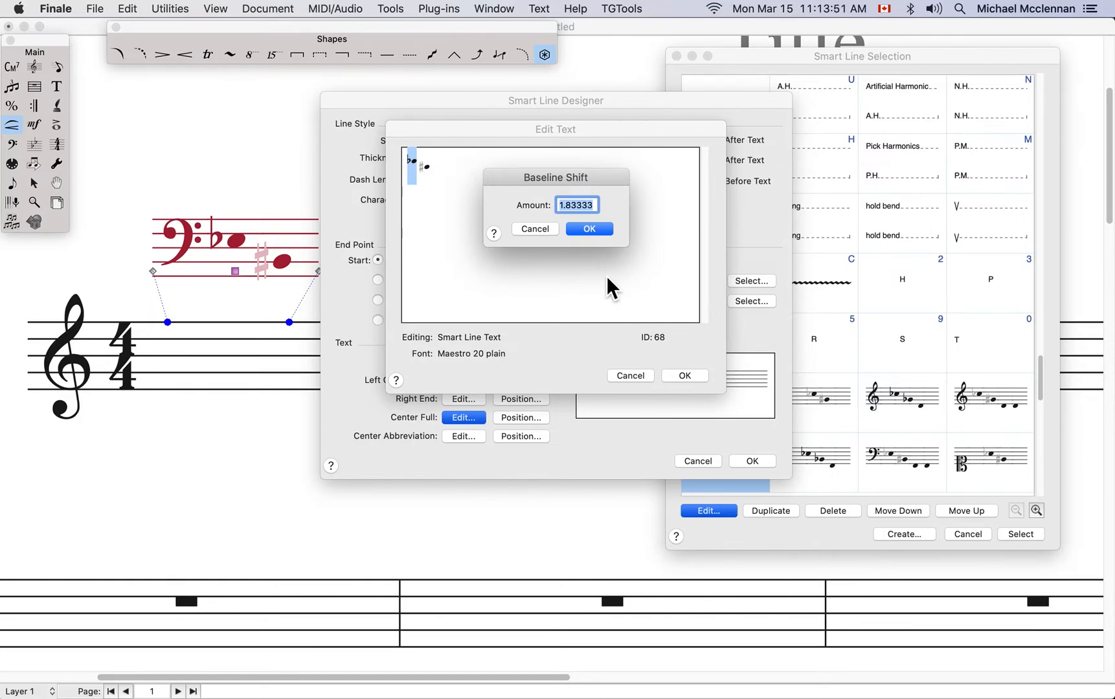
text(2.7s)
click(64, 14)
mouse_move(141, 95)
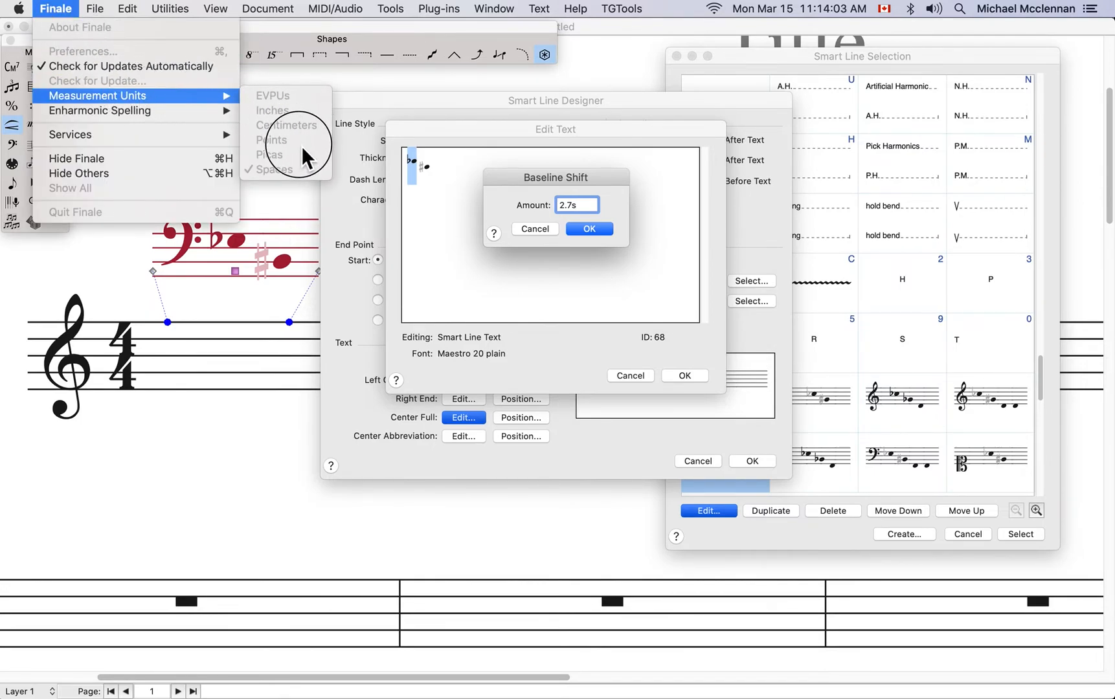
click(547, 183)
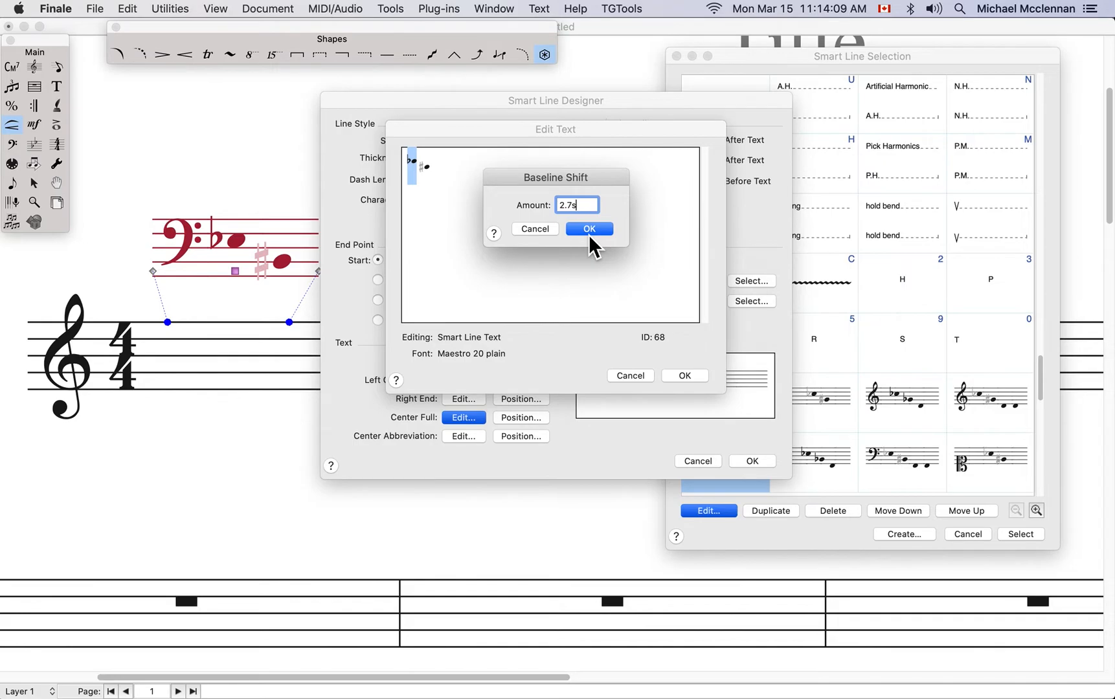
click(589, 230)
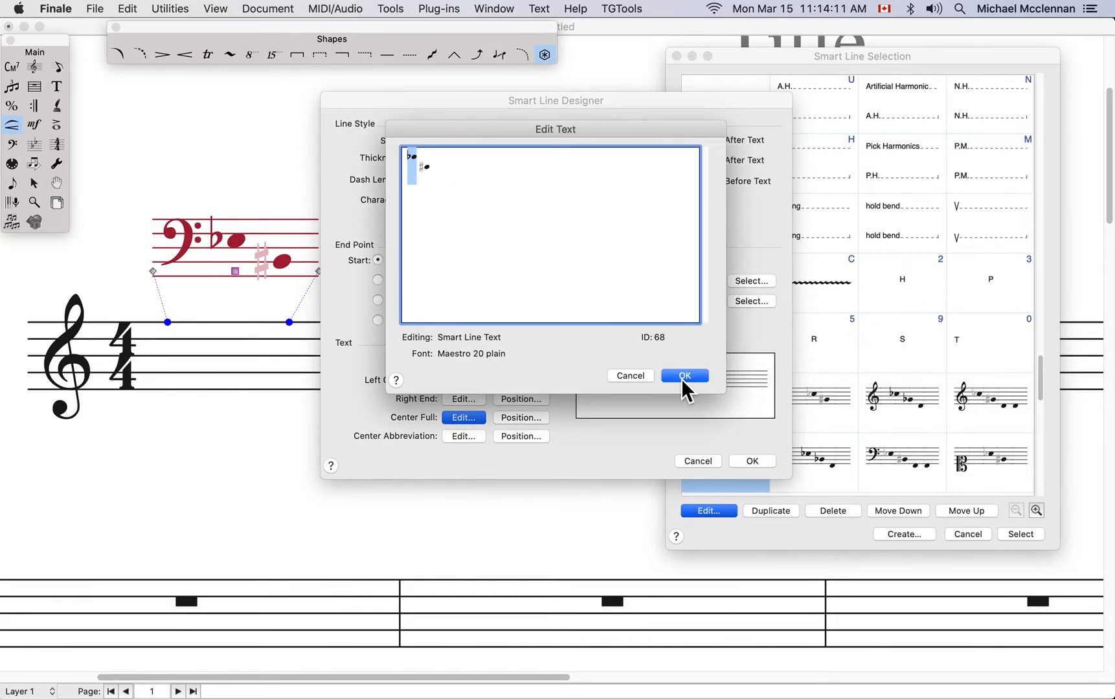
click(683, 376)
key(Return)
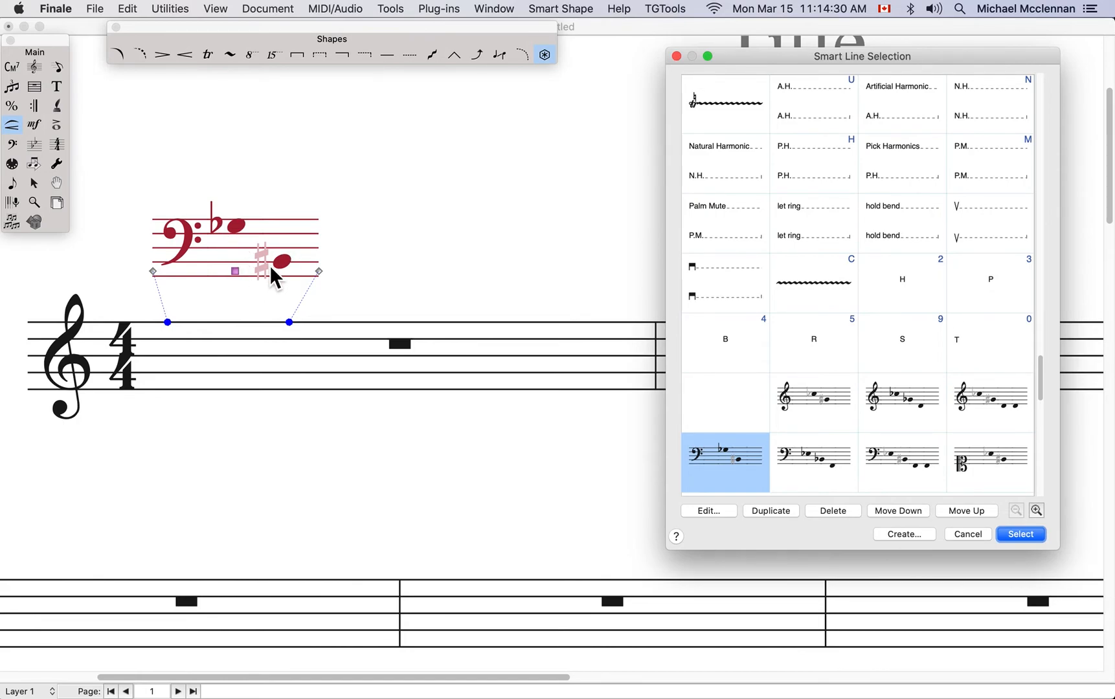
- Reopen the bass clef incipit's Center Full text and step through its characters, selecting them one at a time
click(714, 509)
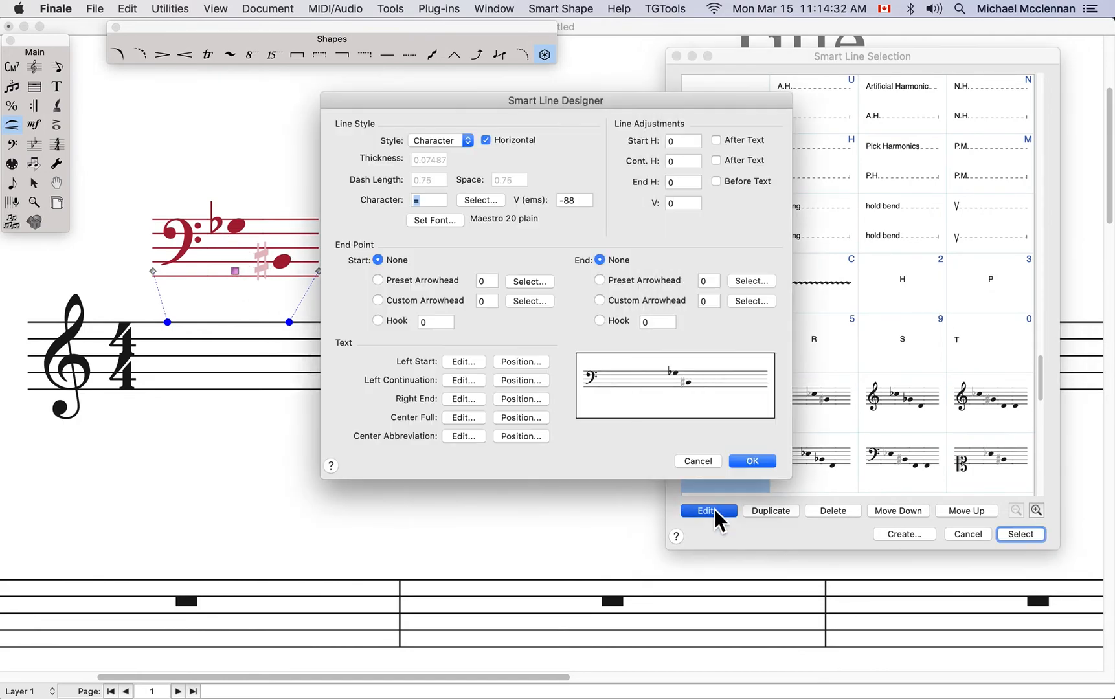
click(473, 418)
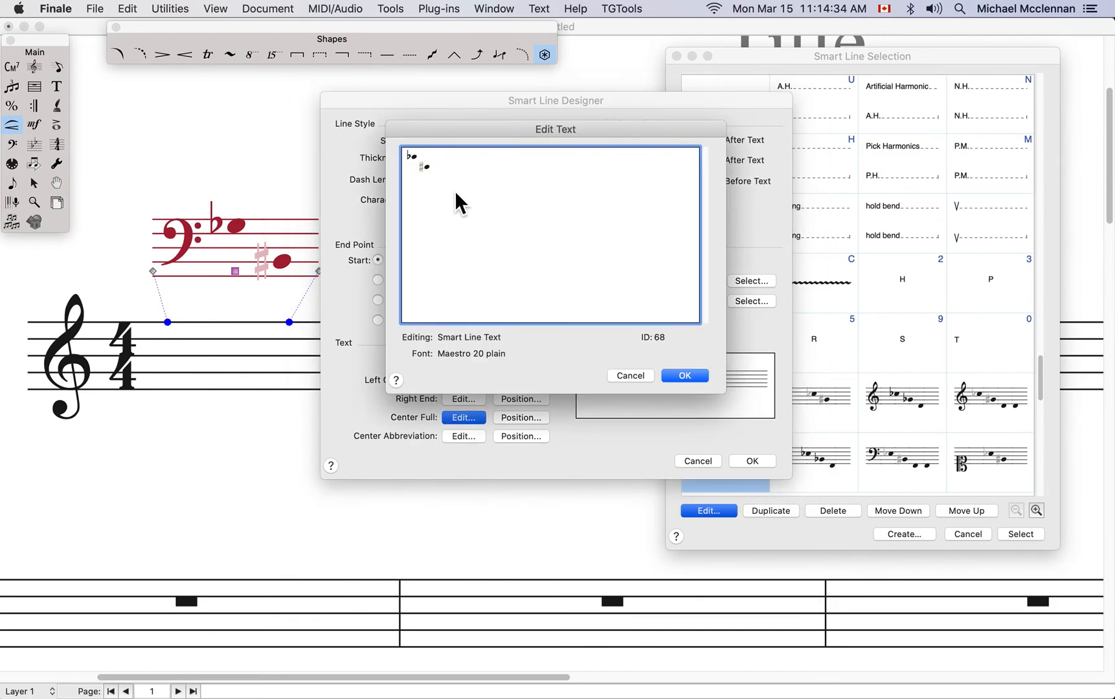
key(Left)
key(shift+Left)
key(Left)
key(shift+Left)
key(Right)
key(shift+Left)
key(Right)
key(shift+Left)
key(Right)
key(Right)
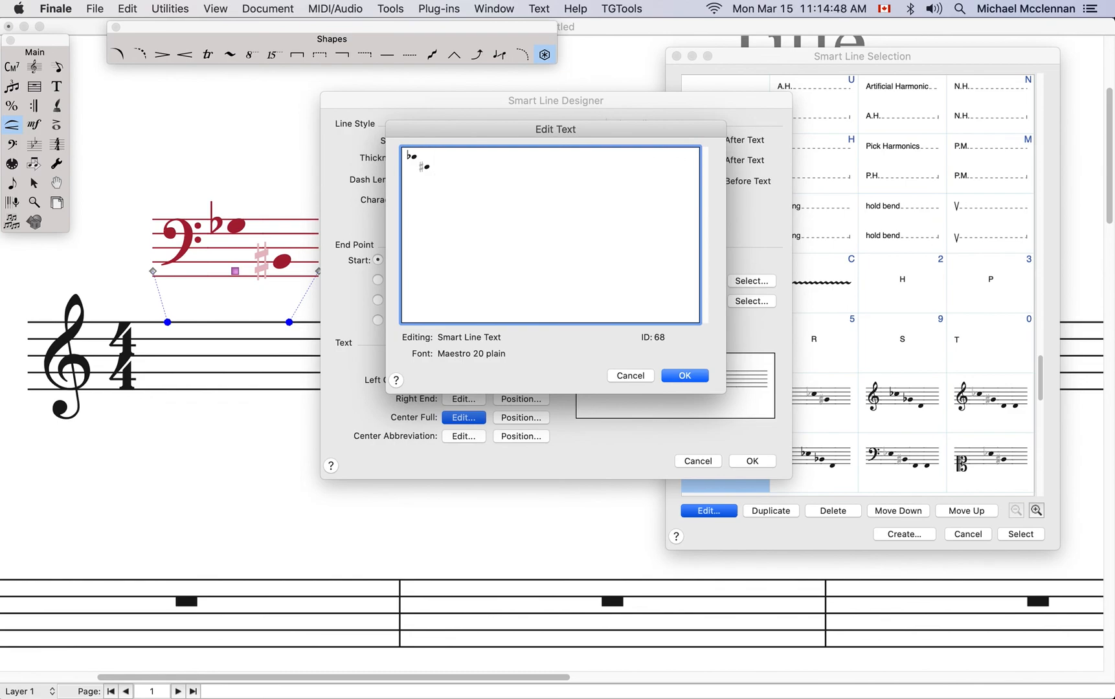